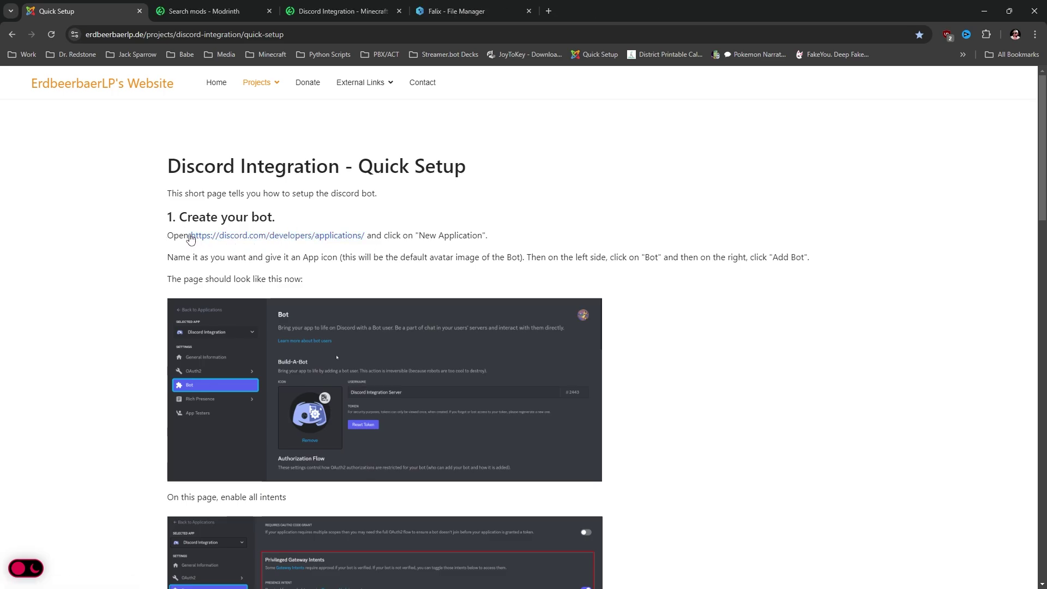
Step: Create a new Discord application named 'Testing Bot', accepting the developer terms of service
click(319, 239)
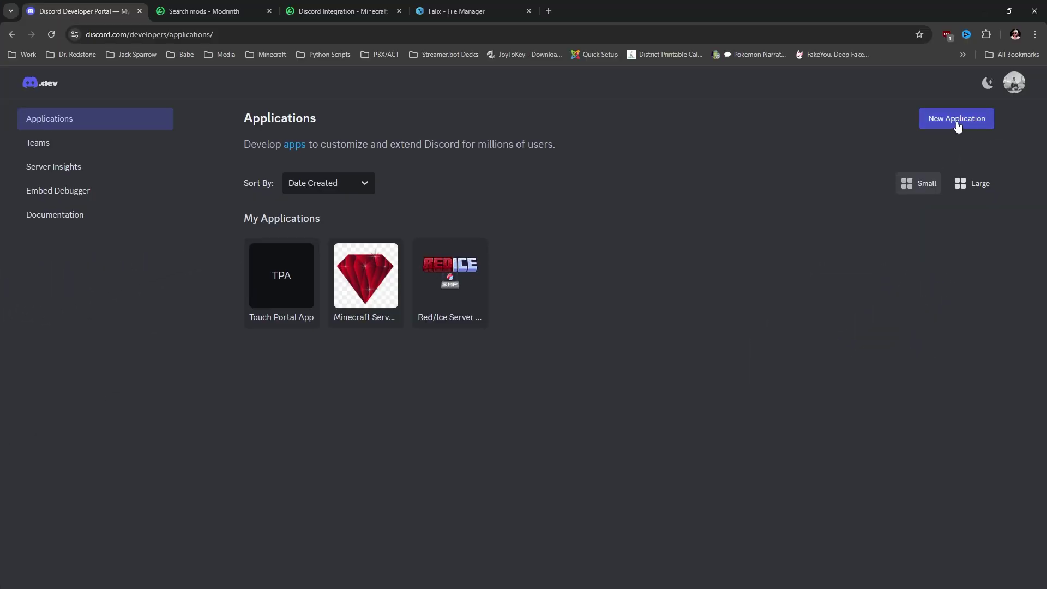
click(958, 126)
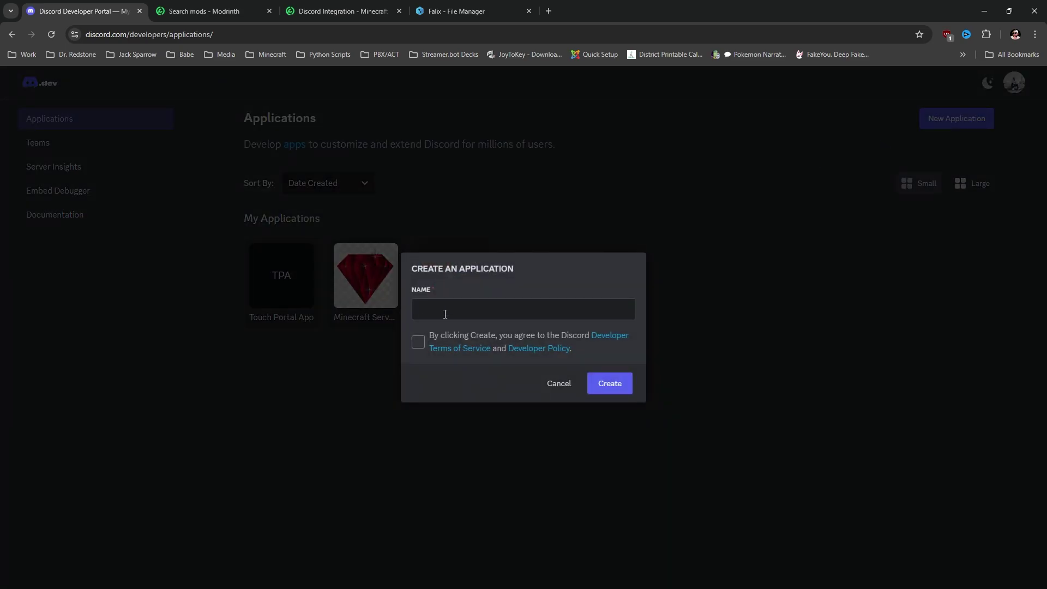
click(442, 311)
text(Testing Bot)
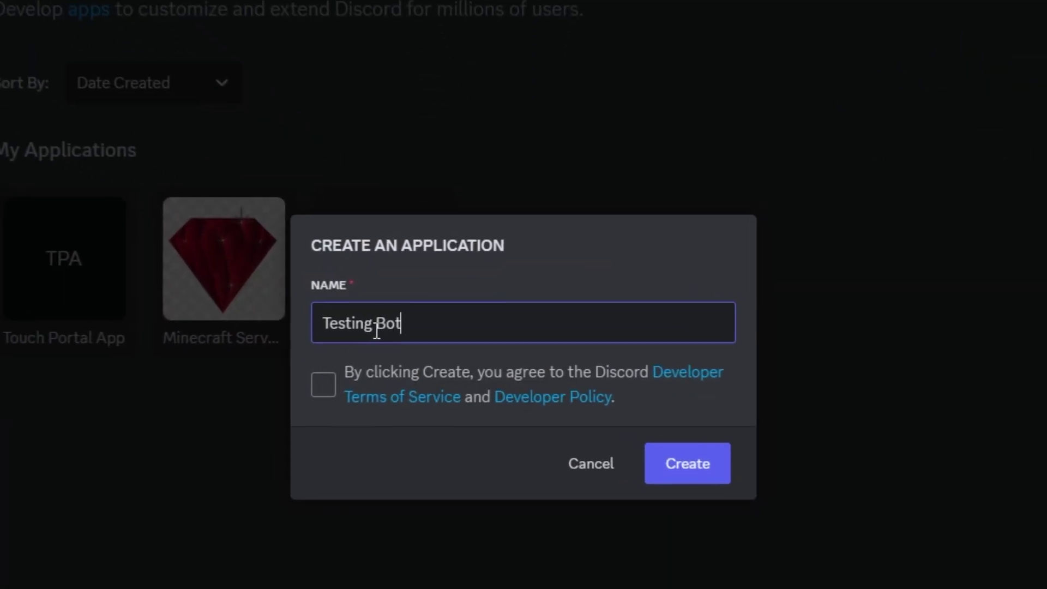
click(313, 390)
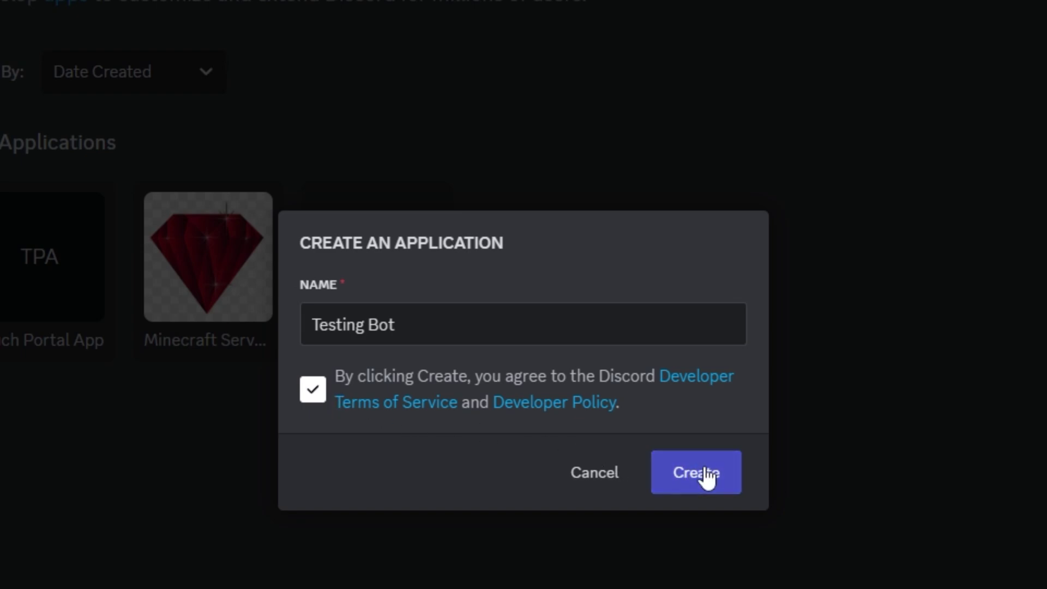
click(703, 472)
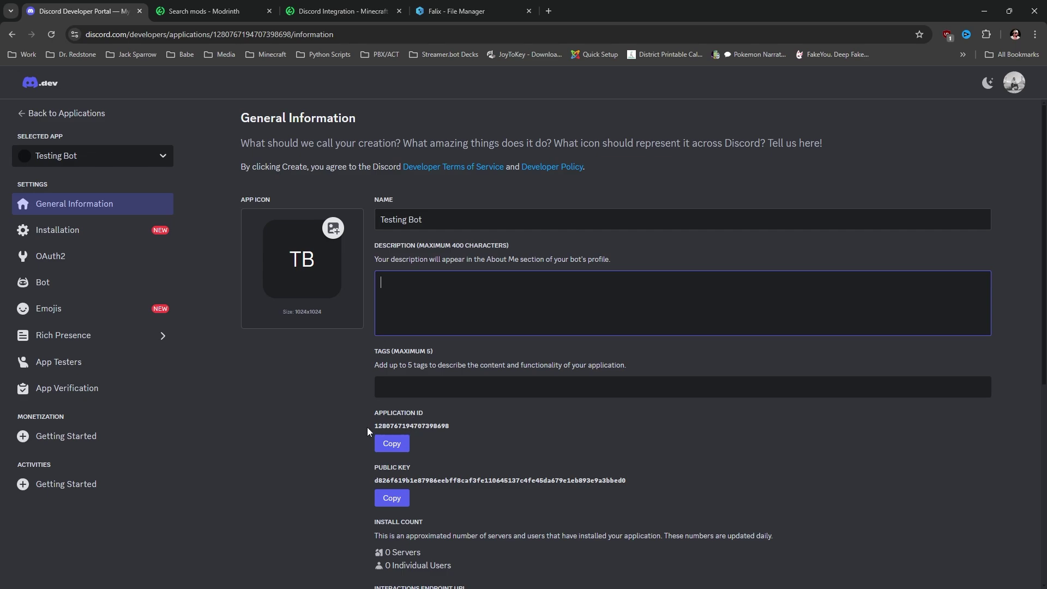
Step: Enable the Presence, Server Members and Message Content privileged intents for Testing Bot and save
drag(368, 430, 447, 424)
key(ctrl+c)
click(447, 424)
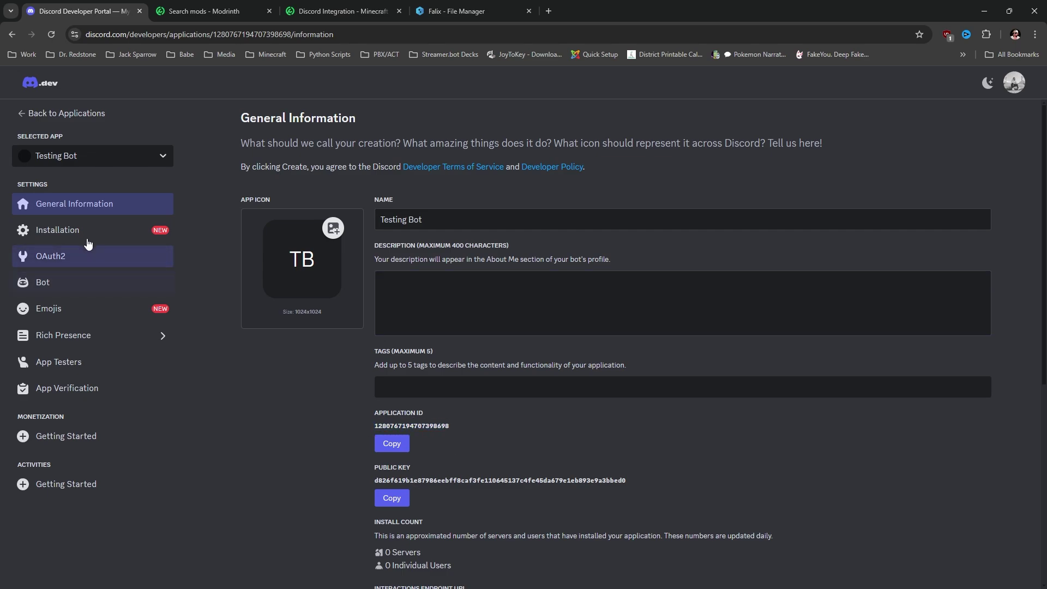
click(53, 283)
scroll(292, 302, down, 8)
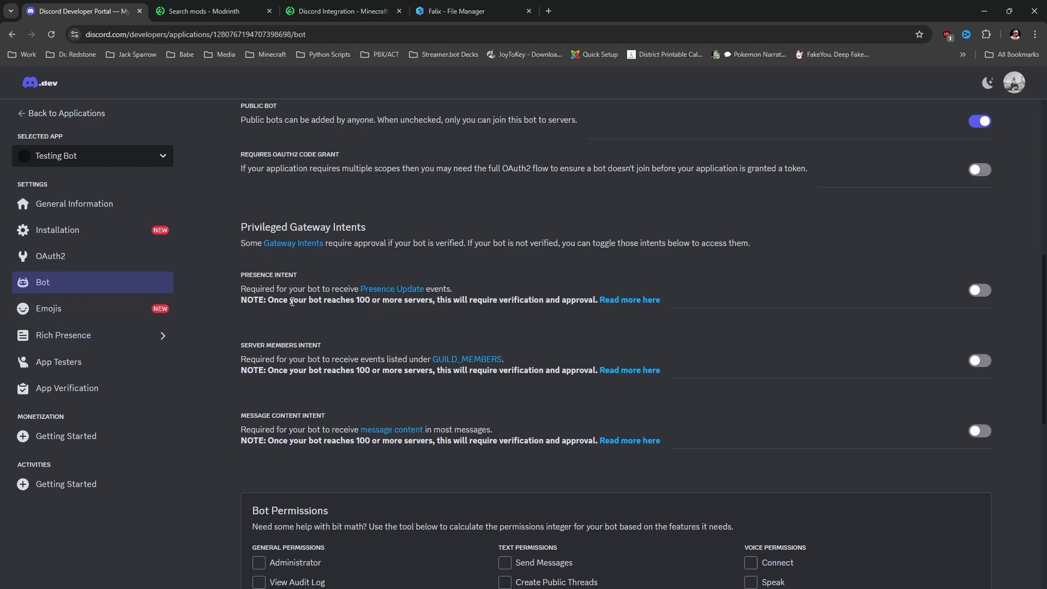
drag(240, 235, 378, 236)
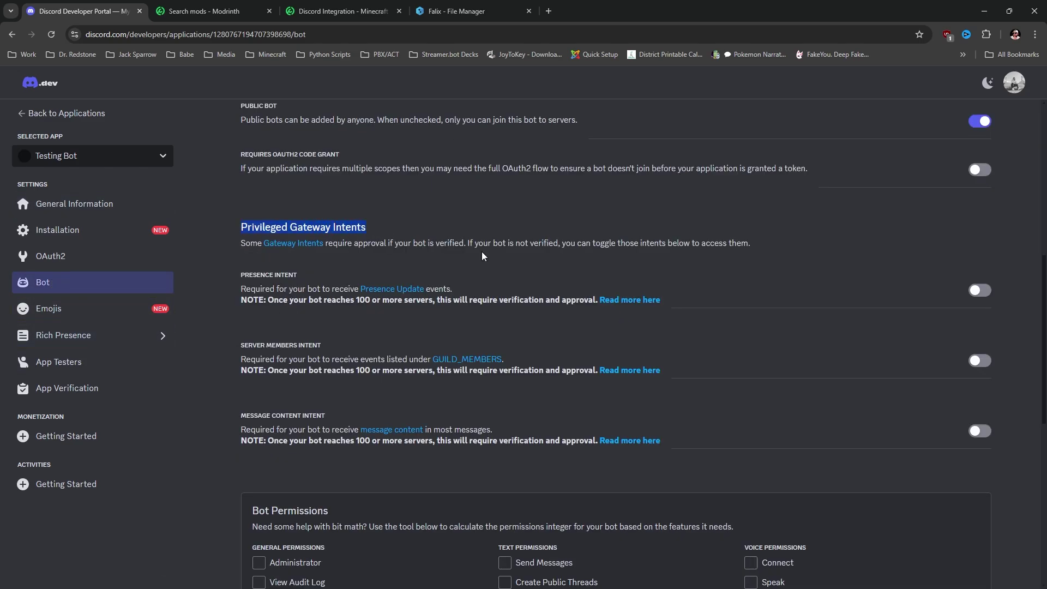
click(980, 292)
click(980, 361)
click(979, 431)
click(834, 546)
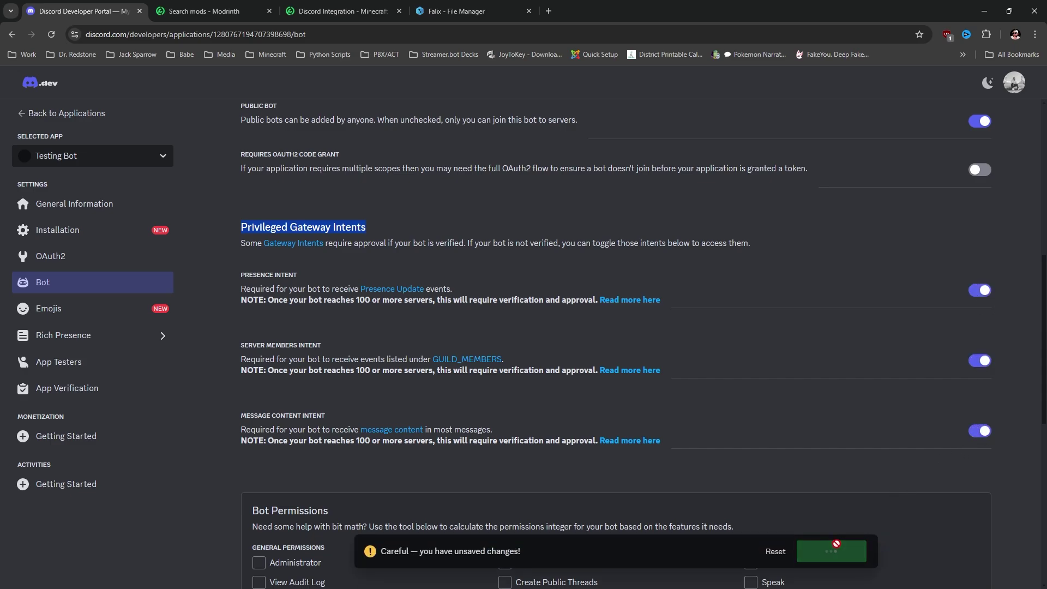
Step: Copy Testing Bot's application ID from General Information and return to the Quick Setup guide
middle_click(36, 231)
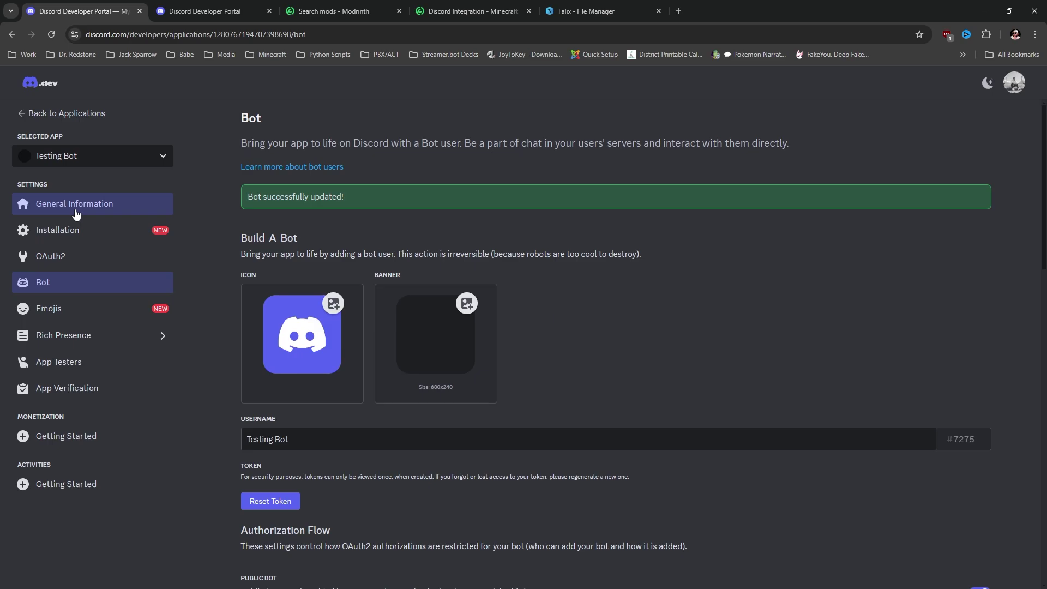
click(80, 213)
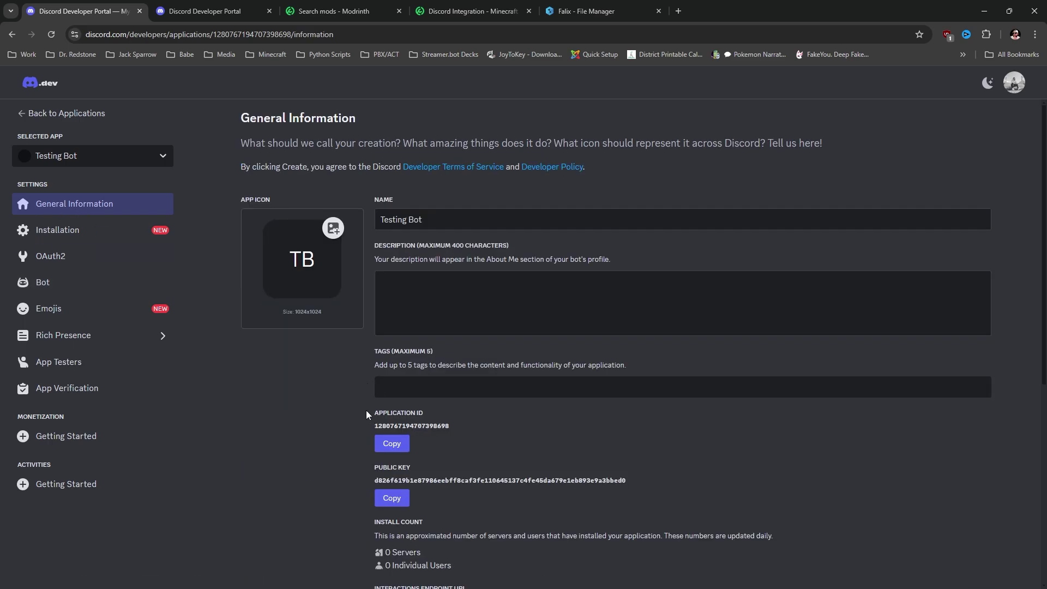
drag(371, 415, 457, 435)
click(392, 444)
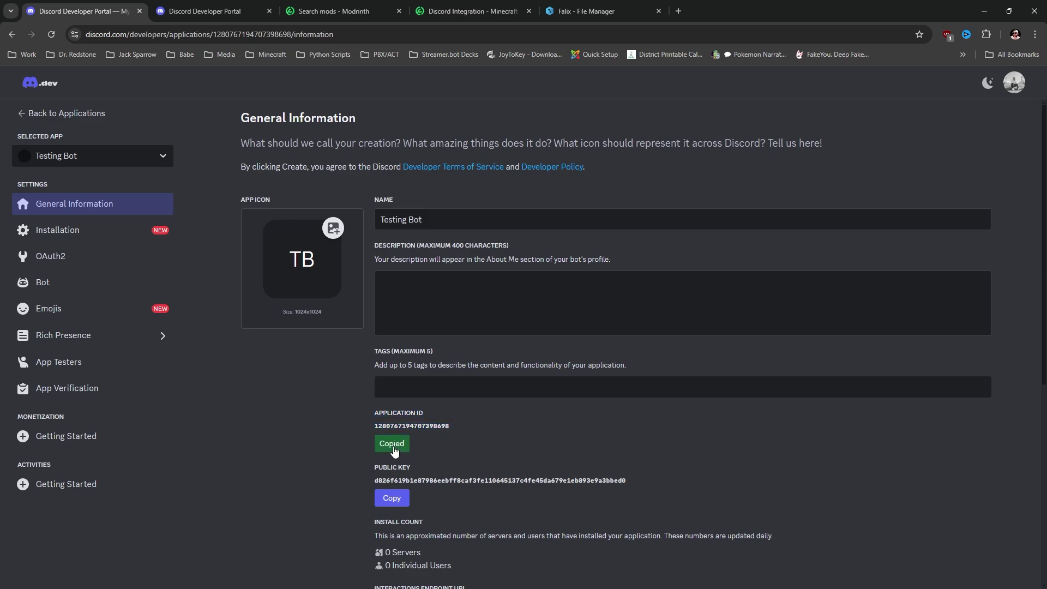
key(ctrl+Tab)
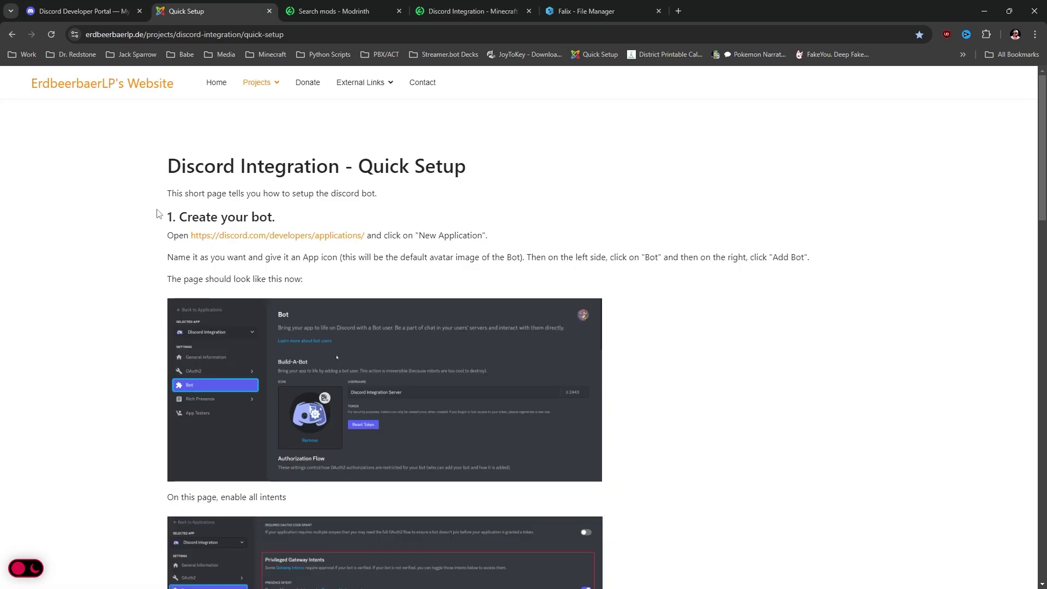
Step: Paste the copied application ID into the guide's step 2 invite field and launch Invite!
scroll(158, 214, down, 5)
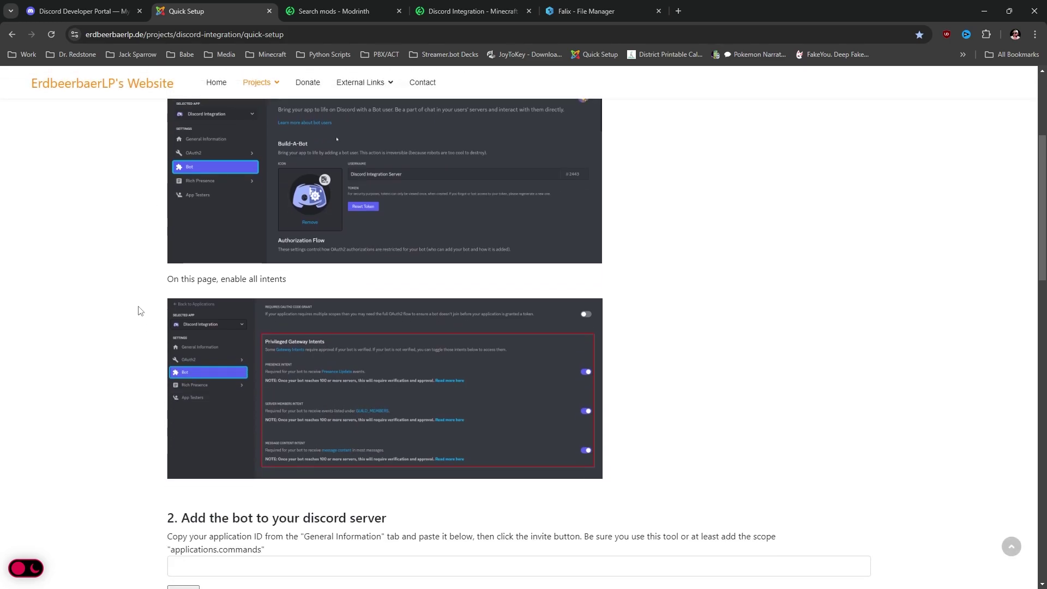
scroll(139, 309, down, 2)
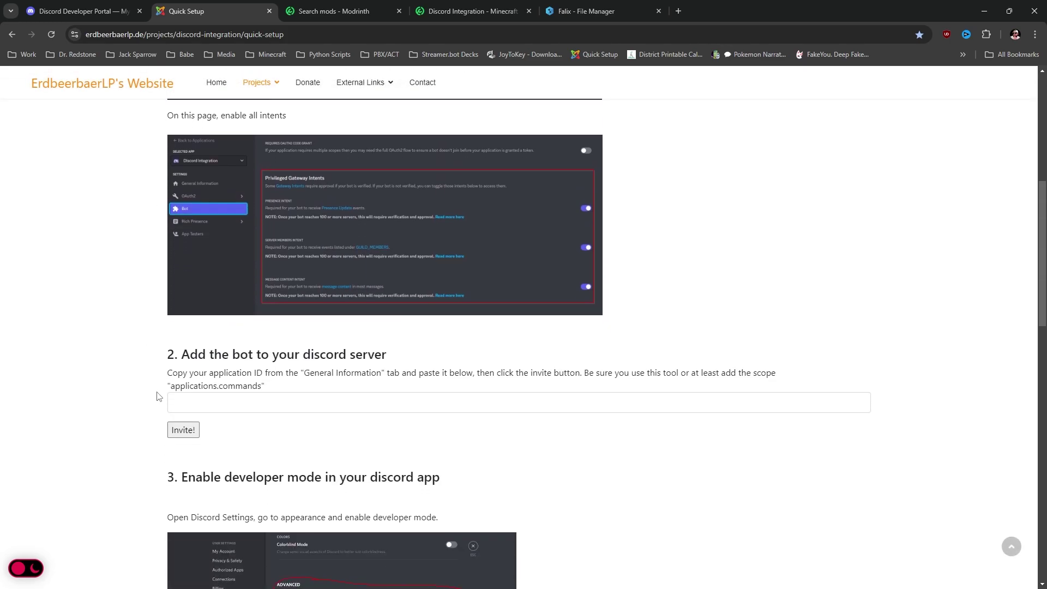
click(16, 573)
click(200, 404)
click(32, 568)
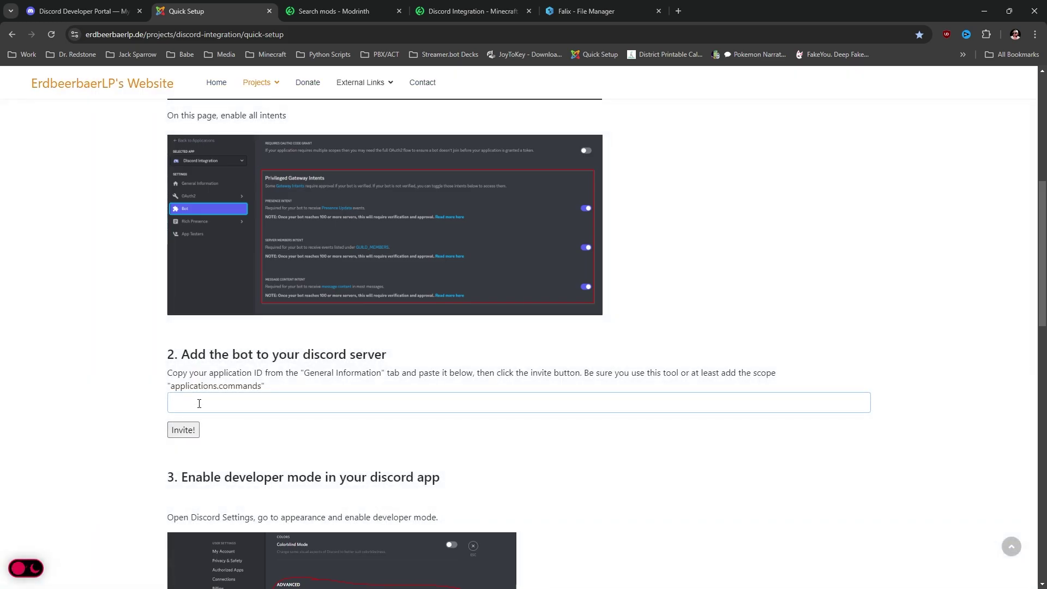
right_click(199, 403)
click(190, 407)
key(ctrl+v)
click(182, 430)
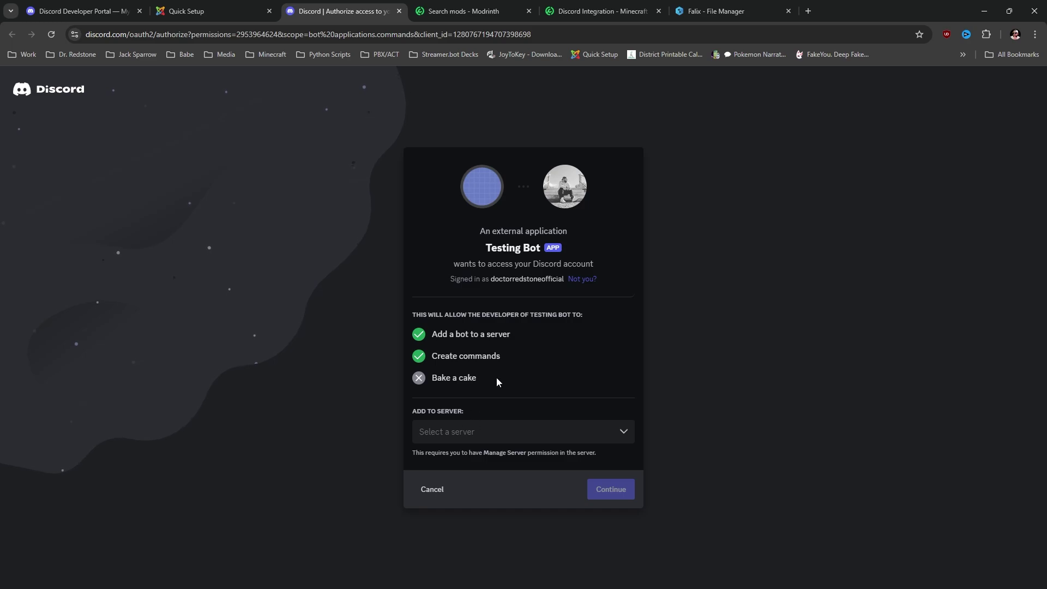
Step: Choose Test Server For AI, authorize Testing Bot there, and go to that server
click(577, 433)
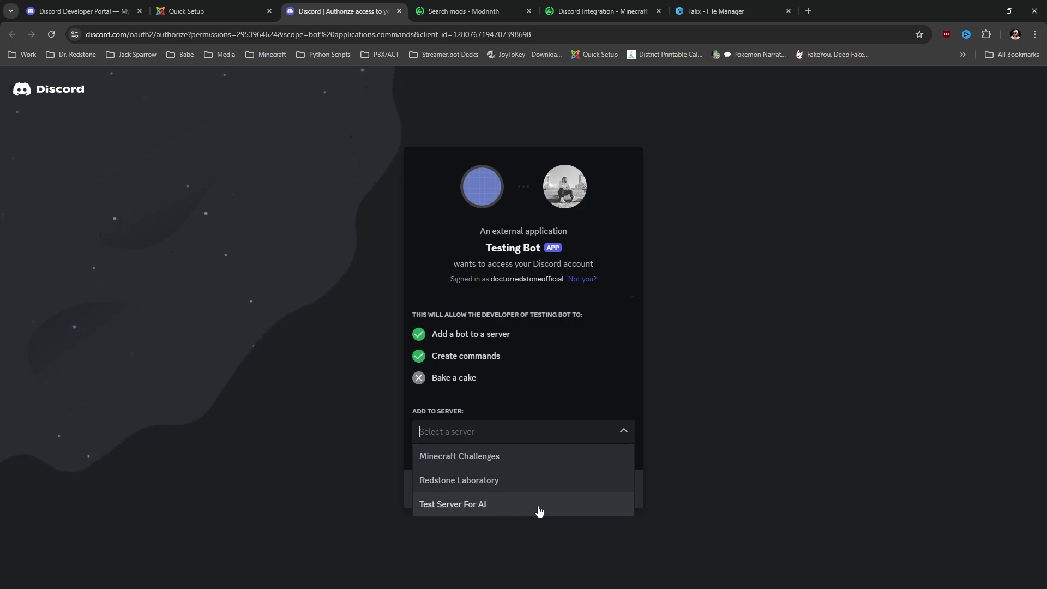
click(502, 505)
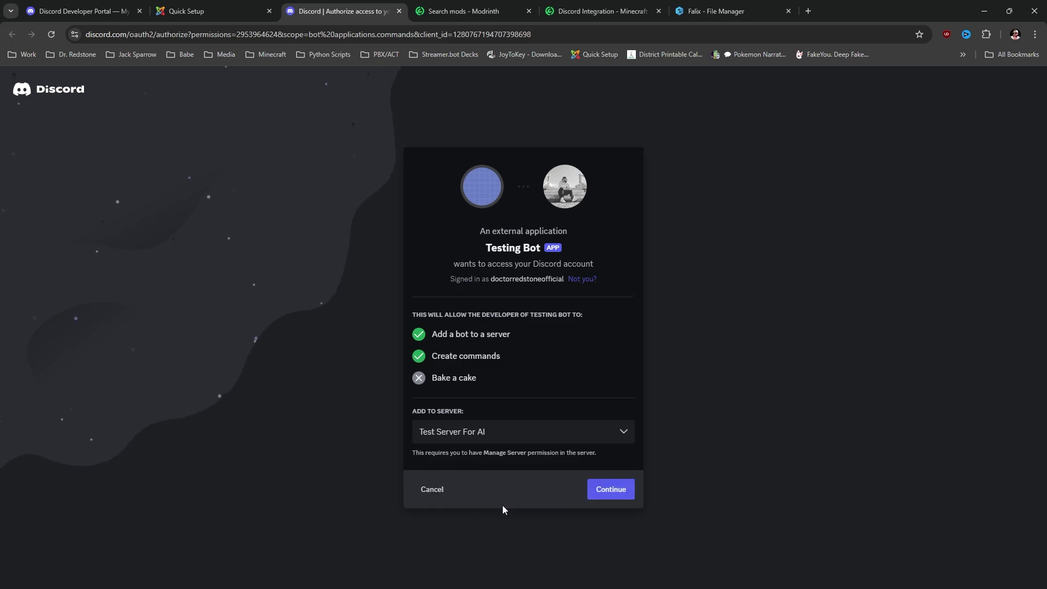
click(617, 492)
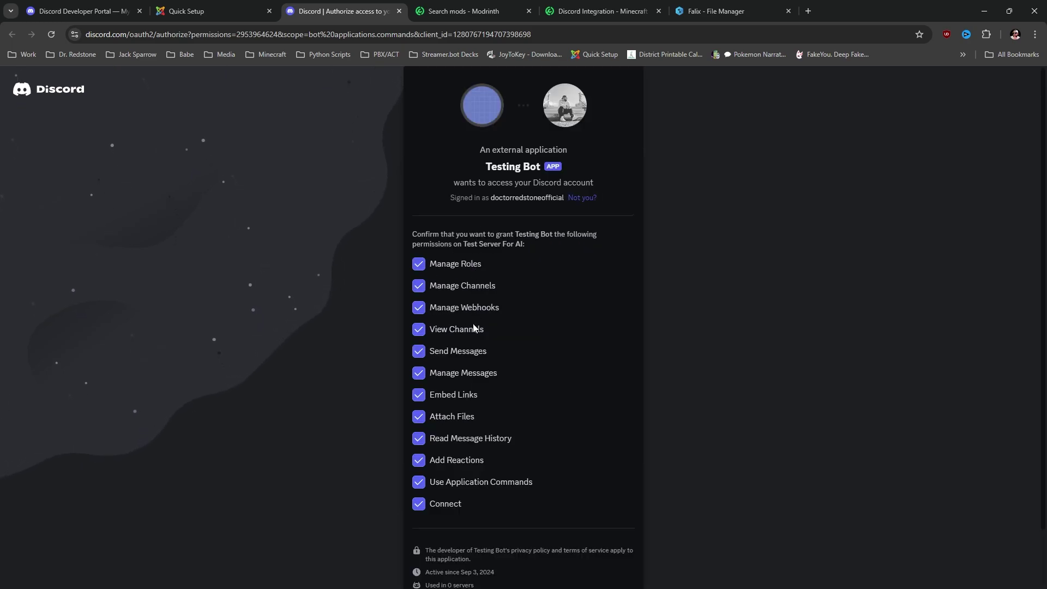
scroll(490, 504, down, 2)
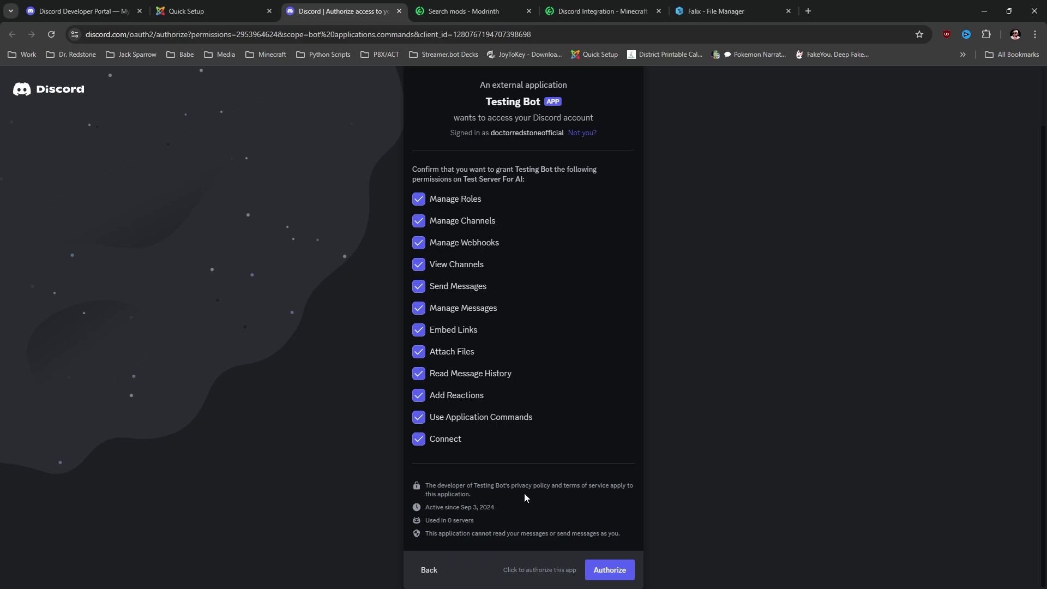
click(610, 573)
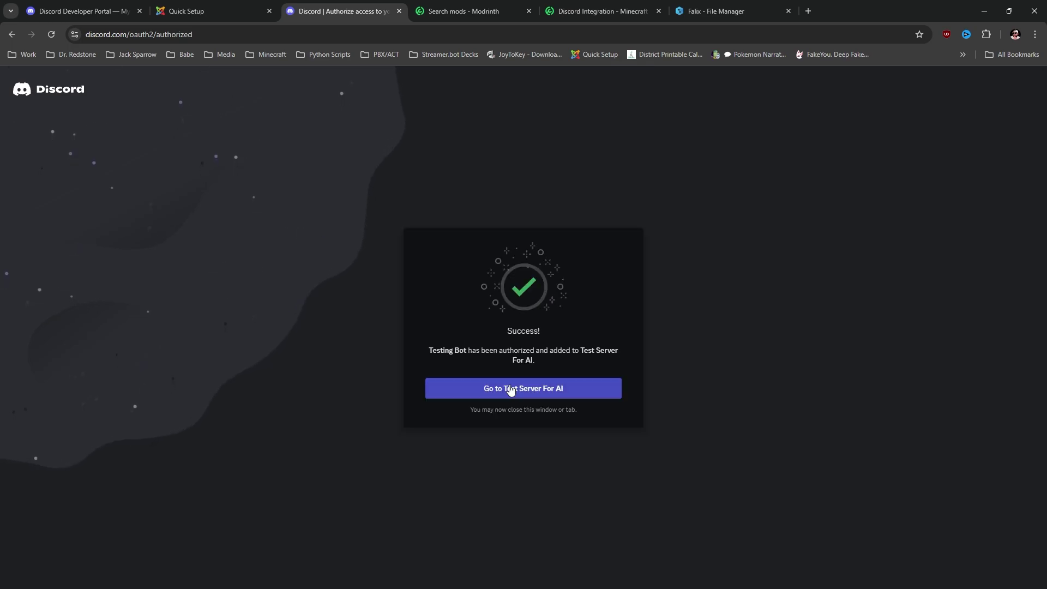
click(511, 391)
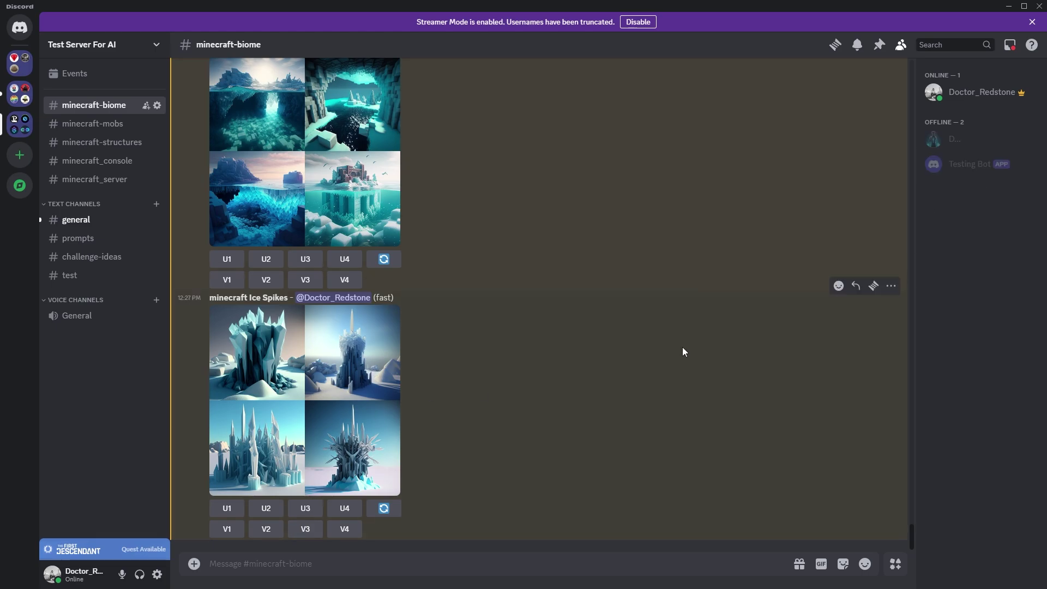
Step: Toggle Developer Mode off and back on in Discord's Advanced settings, then return to Modrinth
mouse_move(73, 572)
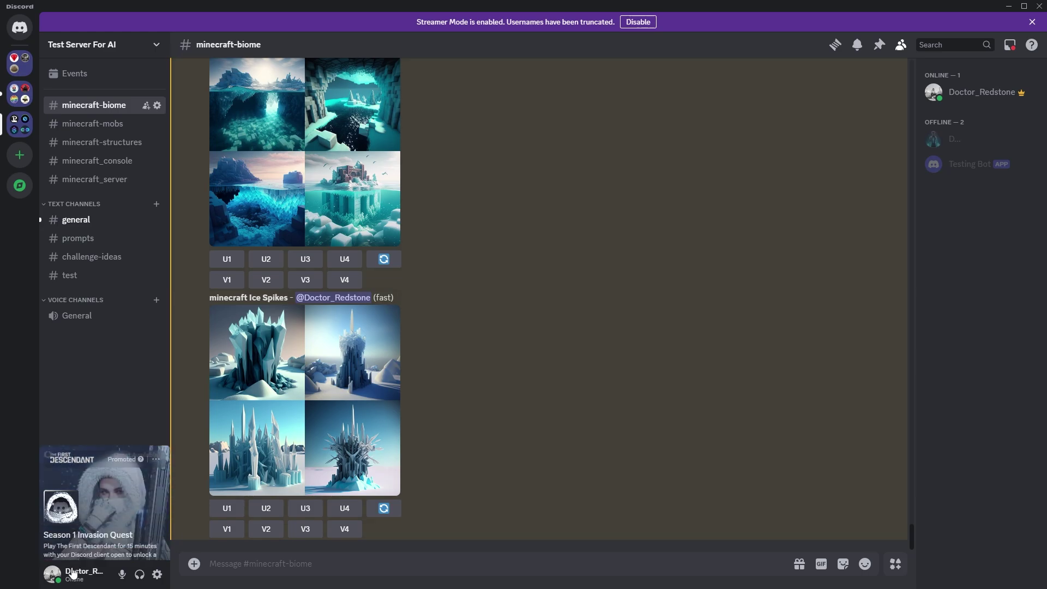
click(157, 575)
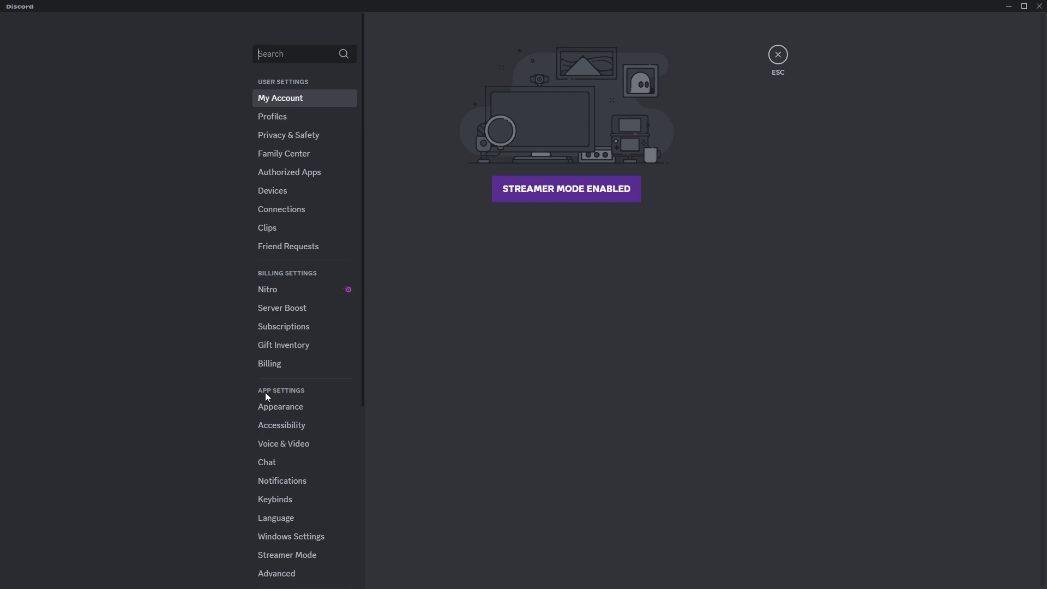
scroll(303, 391, down, 1)
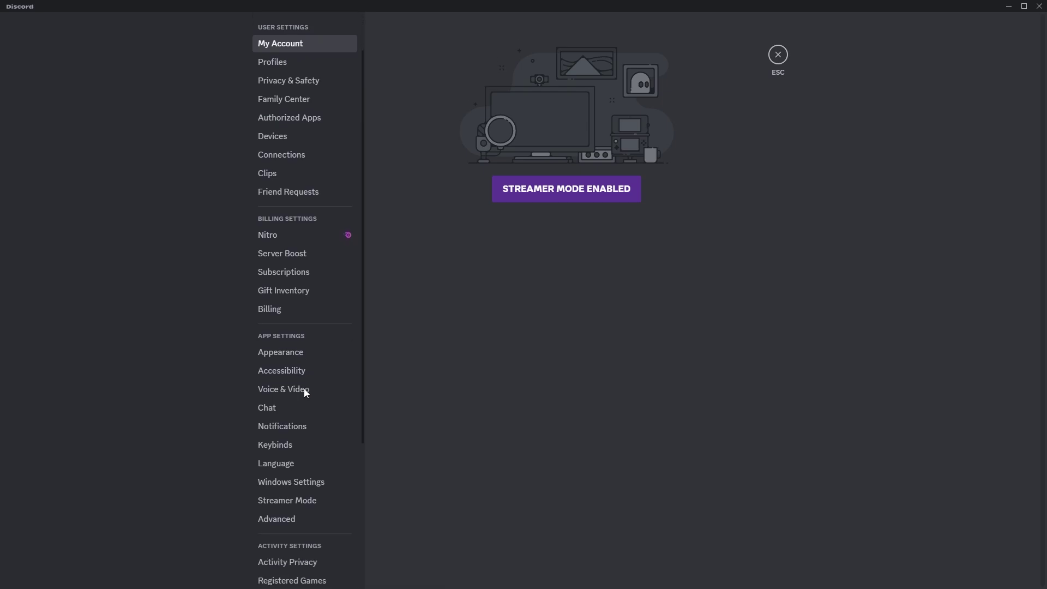
click(281, 523)
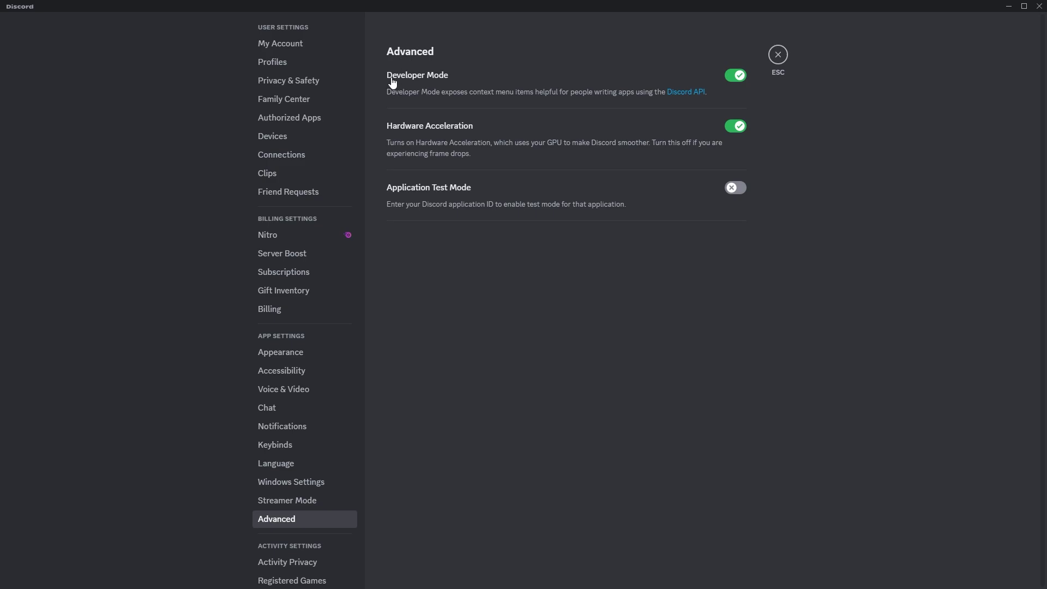
click(458, 82)
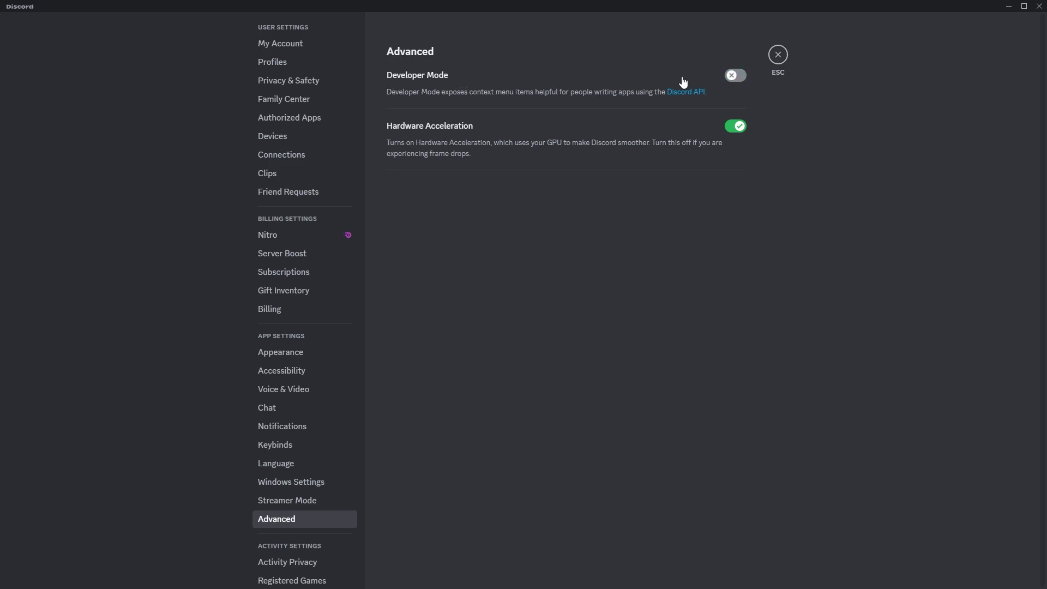
click(736, 77)
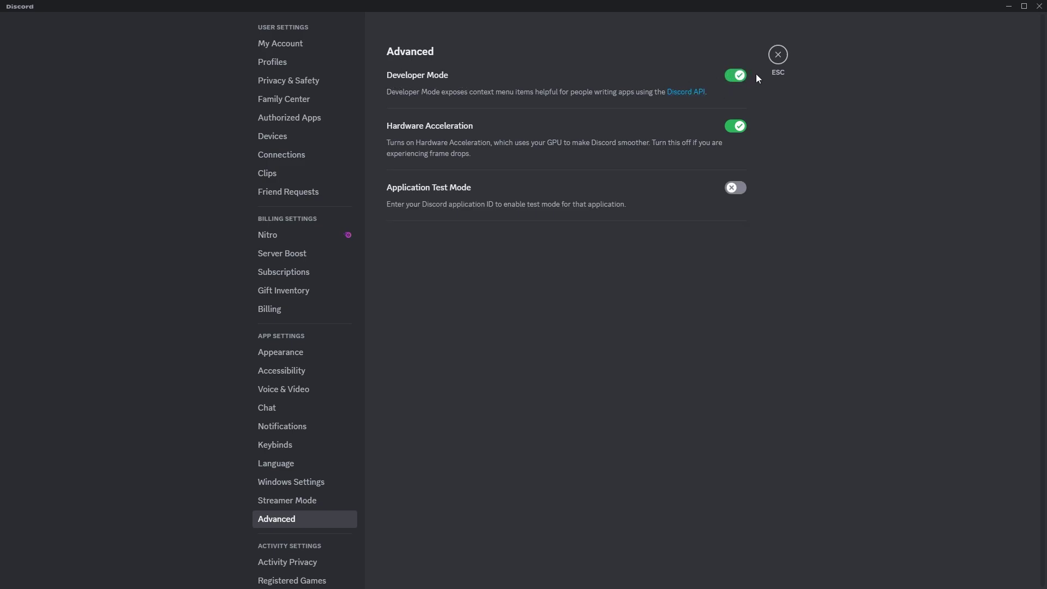
click(780, 56)
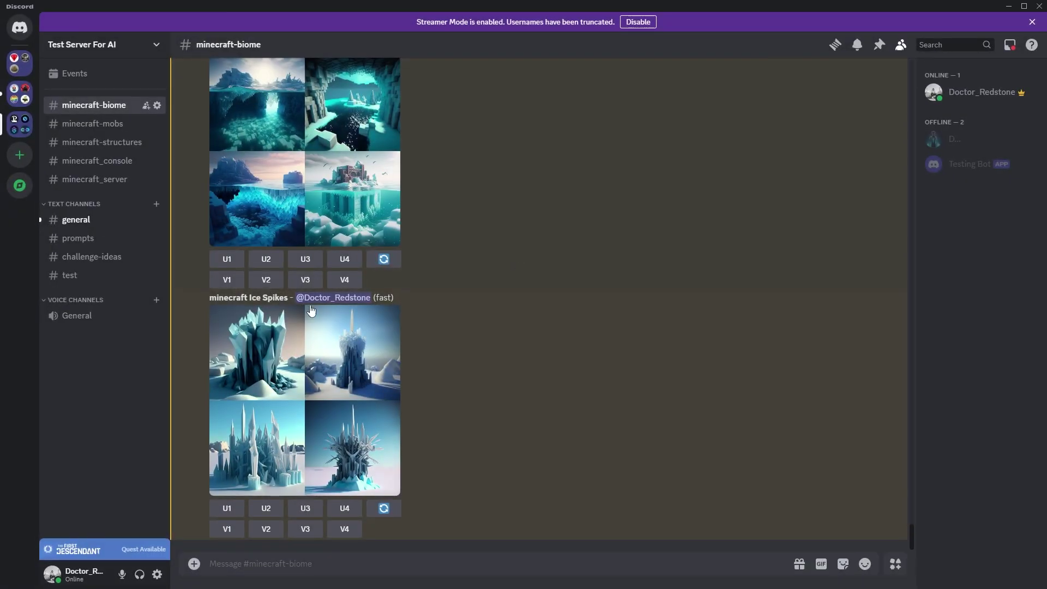
key(alt+Tab)
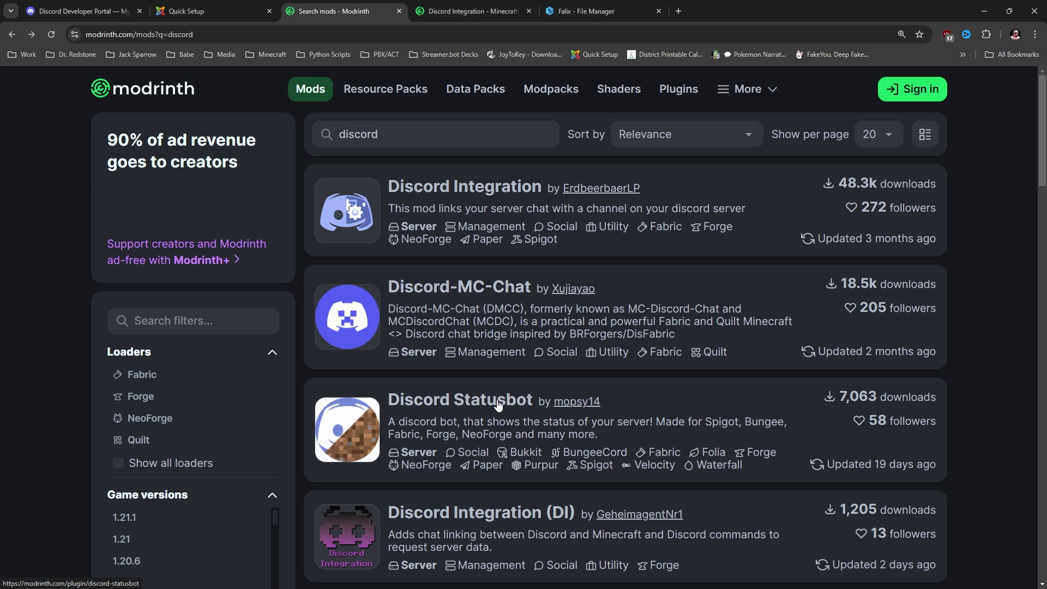
Step: Filter Discord-MC-Chat's Modrinth versions to Minecraft 1.21, then switch to the Falix file manager
click(468, 289)
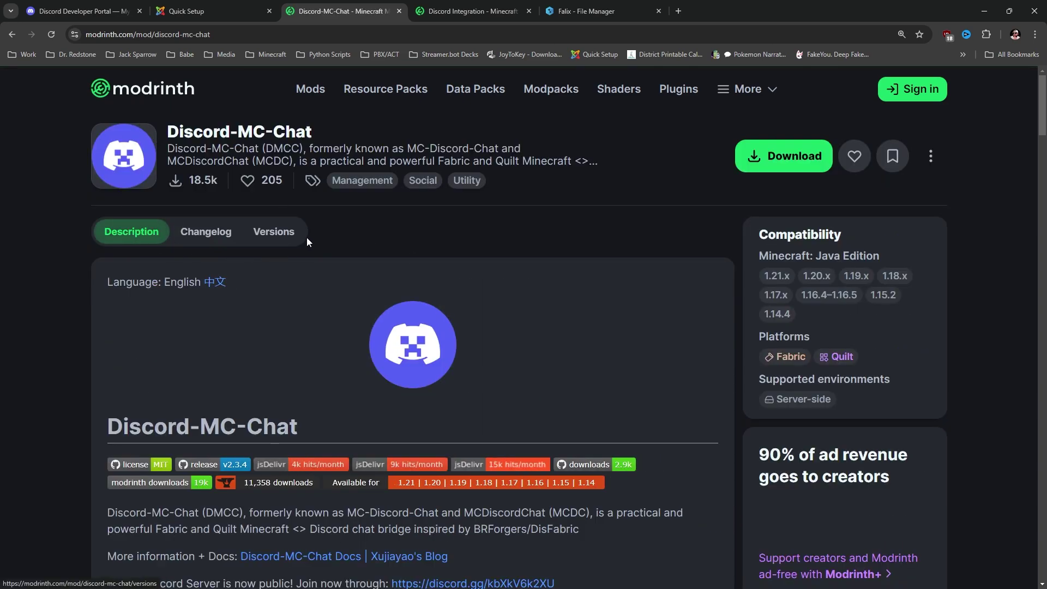
click(282, 235)
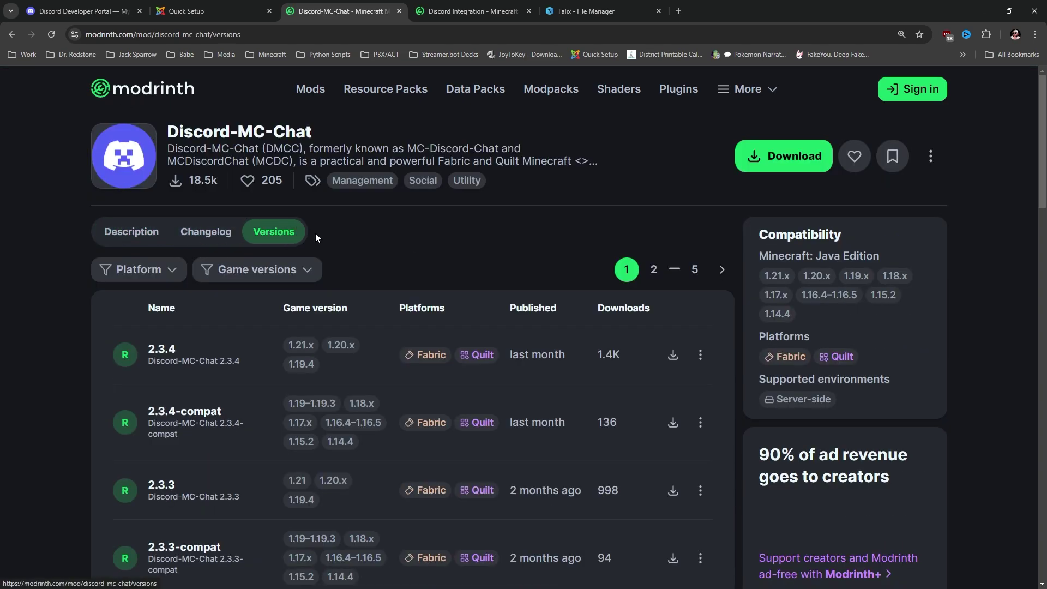
click(268, 273)
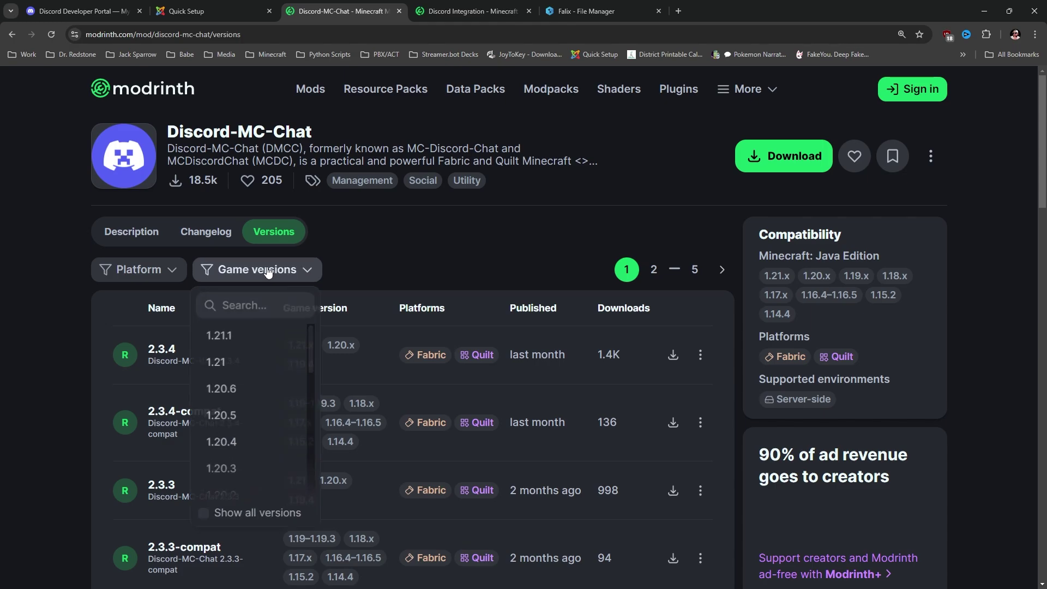
click(235, 366)
click(11, 364)
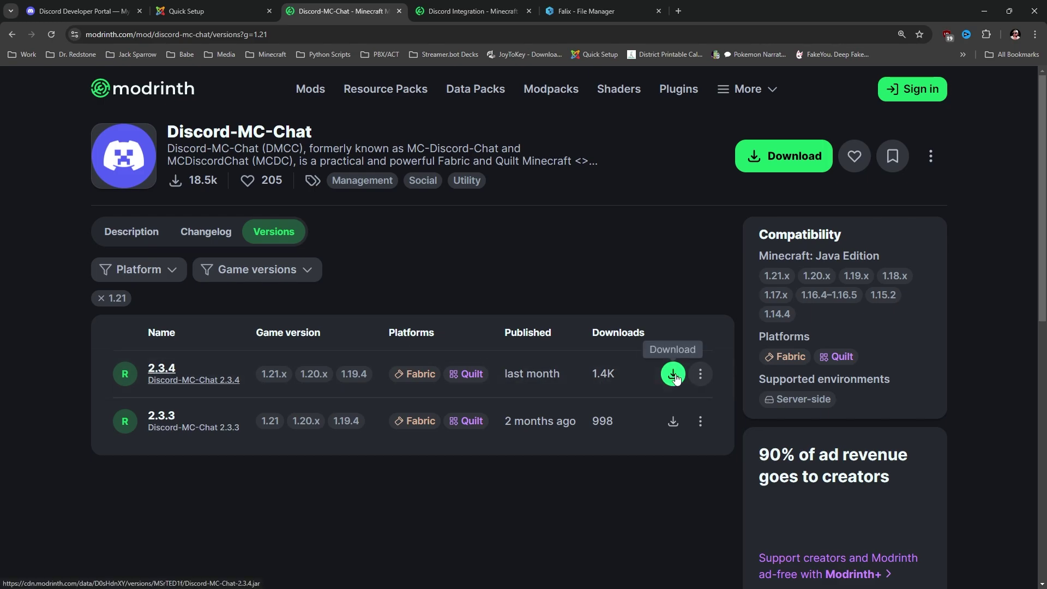
click(584, 11)
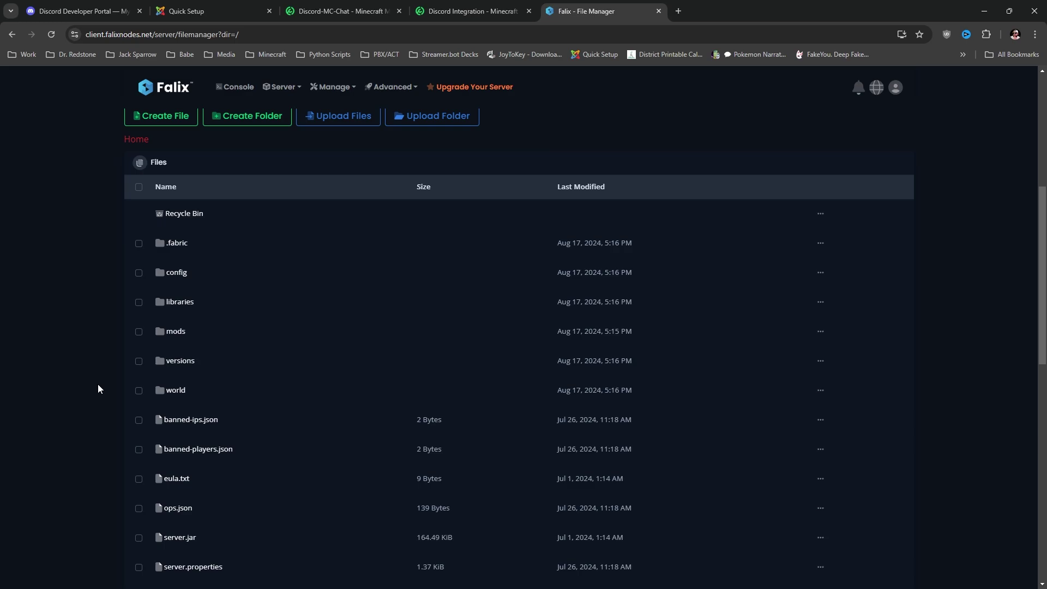
Step: Open the mods folder in the Falix server's root file list
scroll(215, 148, up, 2)
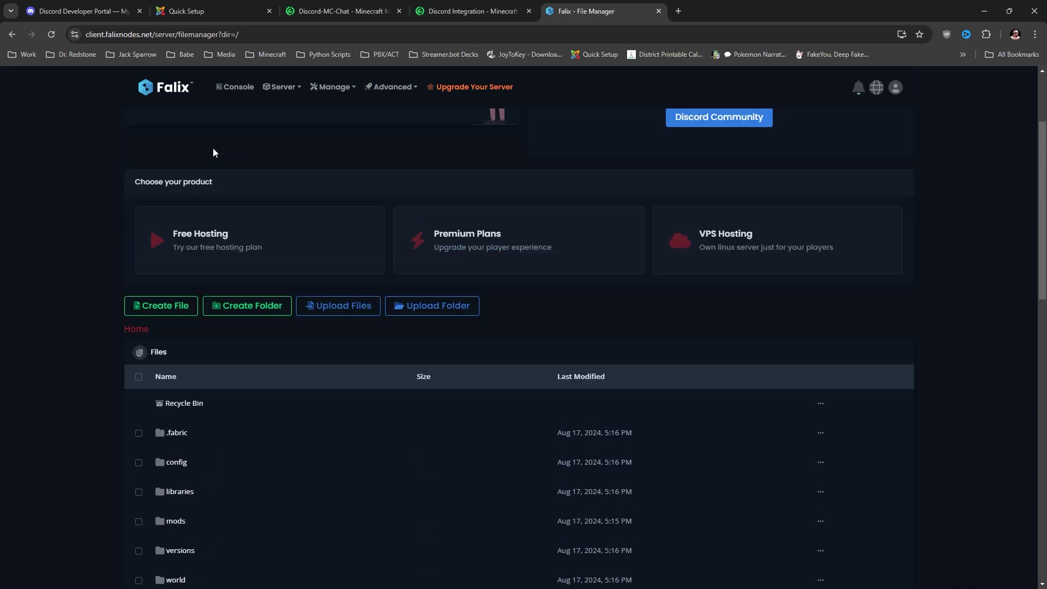
scroll(215, 148, up, 2)
scroll(77, 299, up, 1)
scroll(83, 296, down, 5)
scroll(72, 356, down, 1)
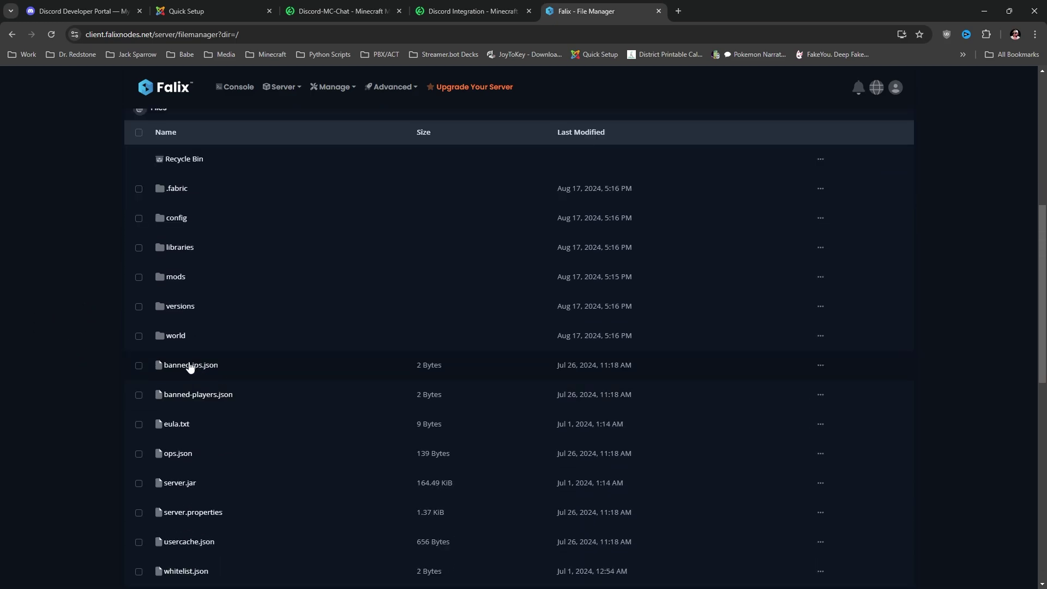
click(177, 283)
scroll(179, 278, up, 1)
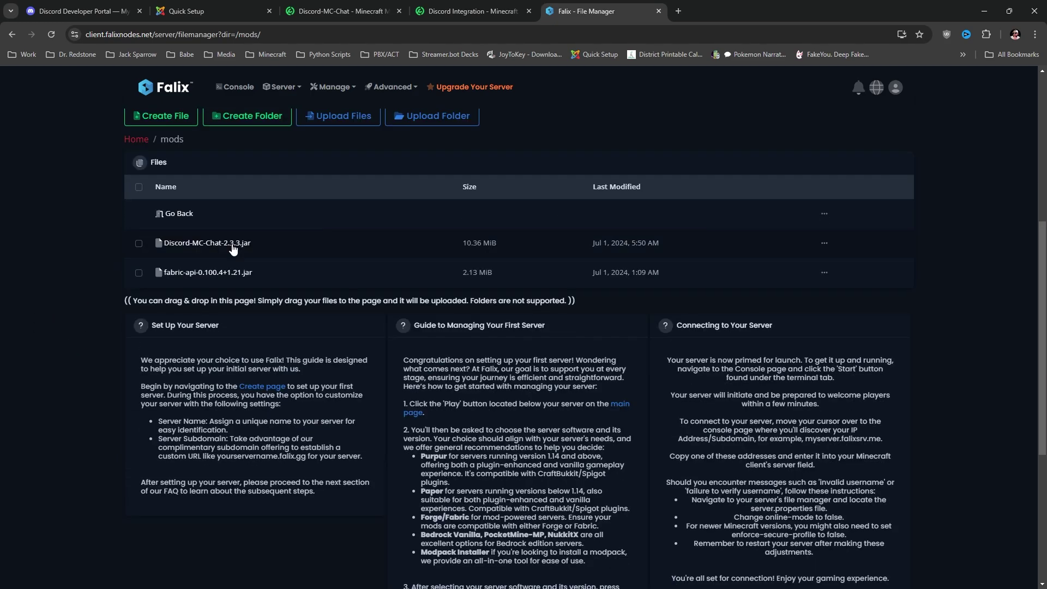